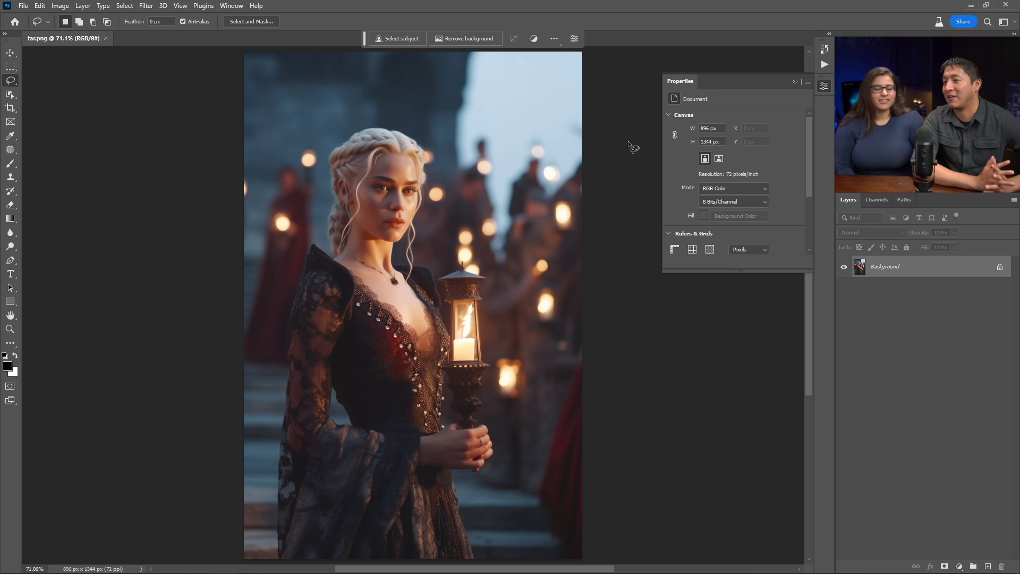
# Switch to the Move tool and swap the foreground and background colours.
pyautogui.press('v')
pyautogui.press('x')
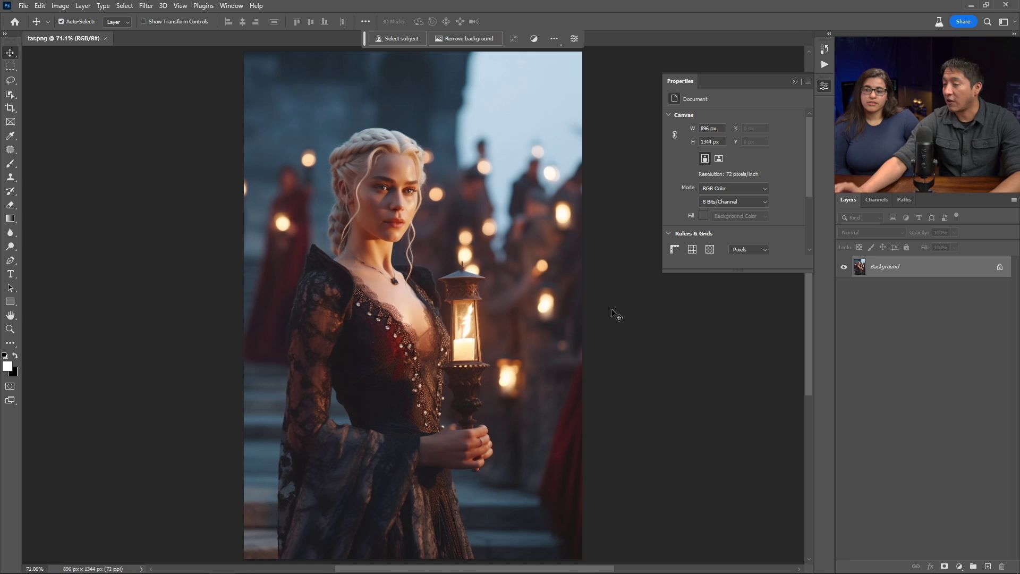
# Use the Crop tool to extend the canvas to 2050 x 3076 px around the portrait.
pyautogui.press('c')
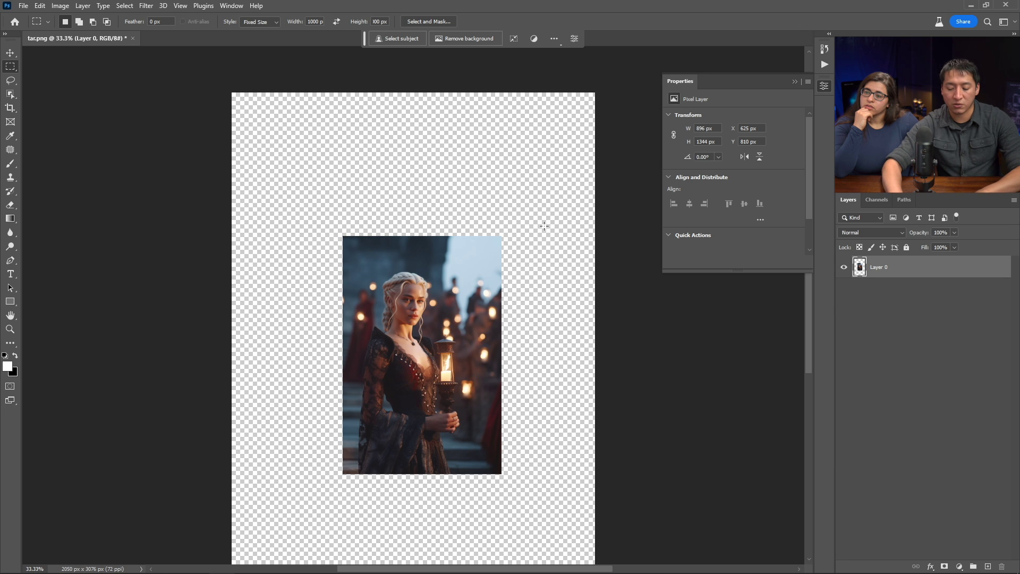
# Resize the image to a 2048 px height, making it 1365 x 2048 px.
pyautogui.hotkey('ctrl', 'alt', 'i')
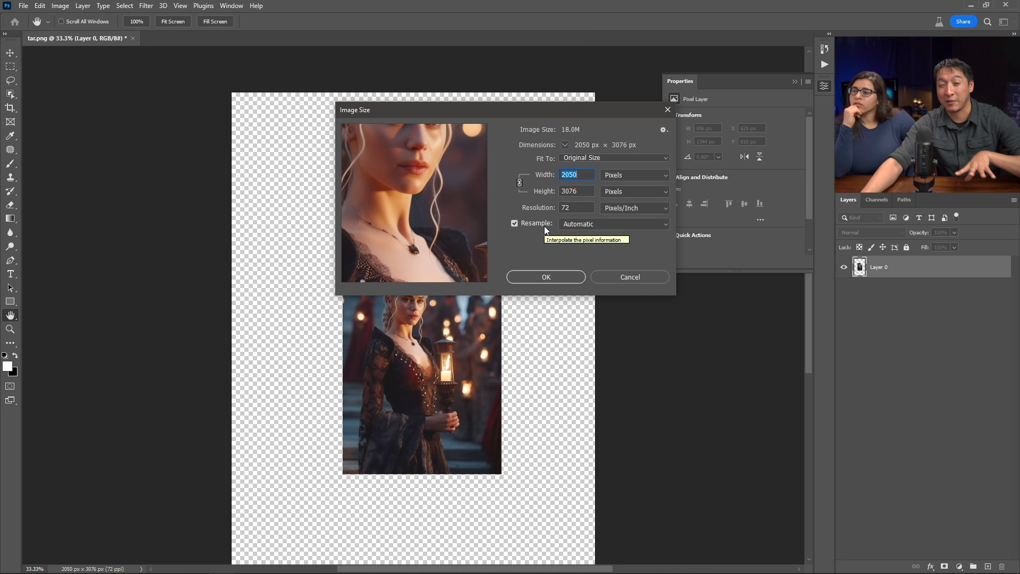
pyautogui.click(579, 192)
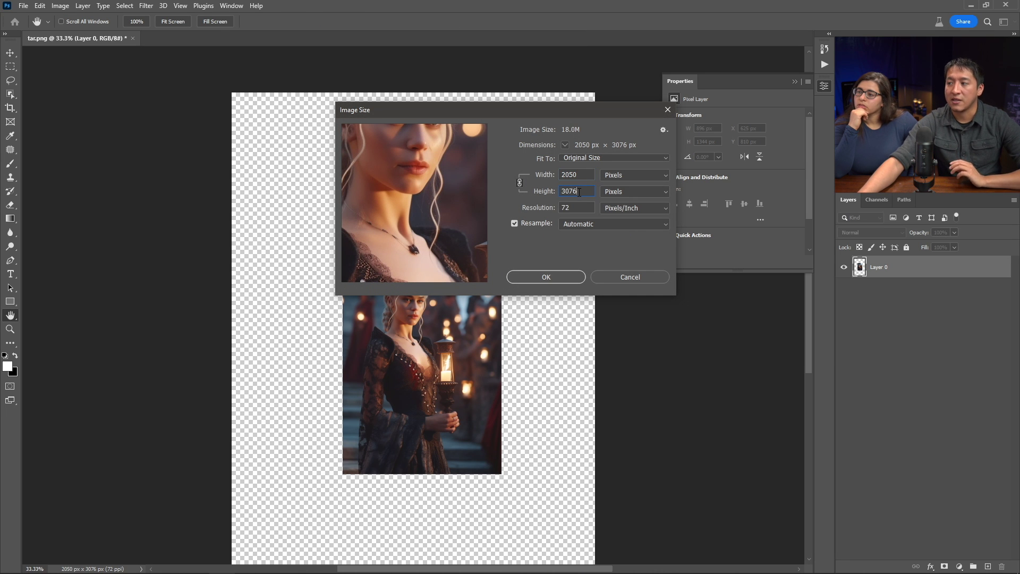
pyautogui.moveTo(579, 192); pyautogui.dragTo(530, 199)
pyautogui.write('2048')
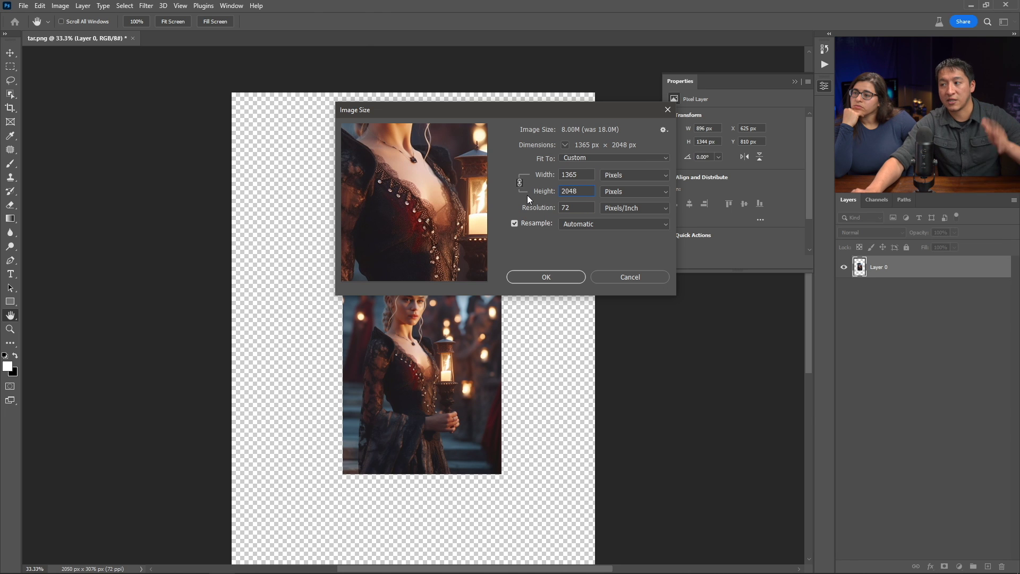
pyautogui.press('Return')
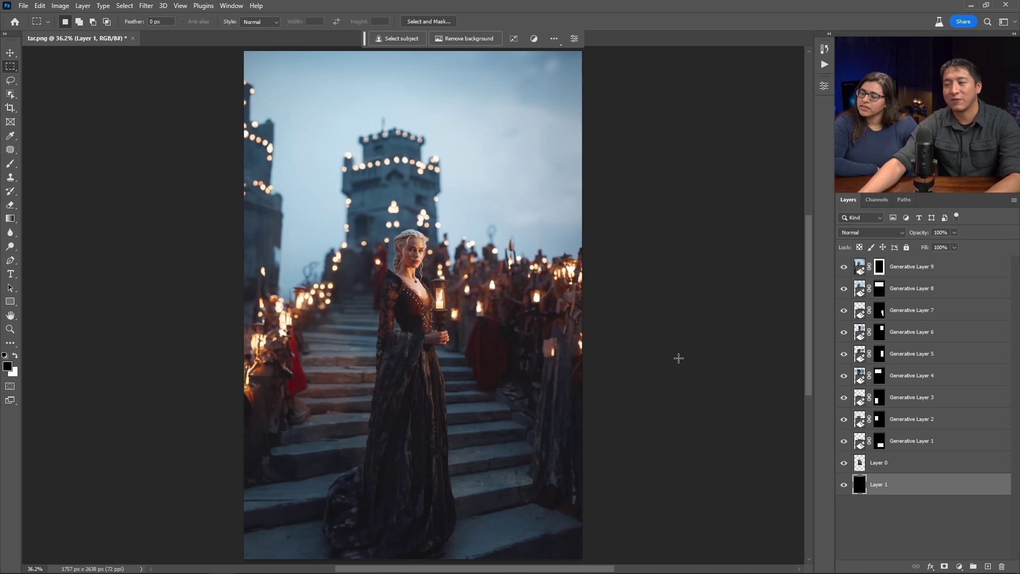
# Compare Generative Layer 9's variations and keep the third, with towers on the left.
pyautogui.click(856, 269)
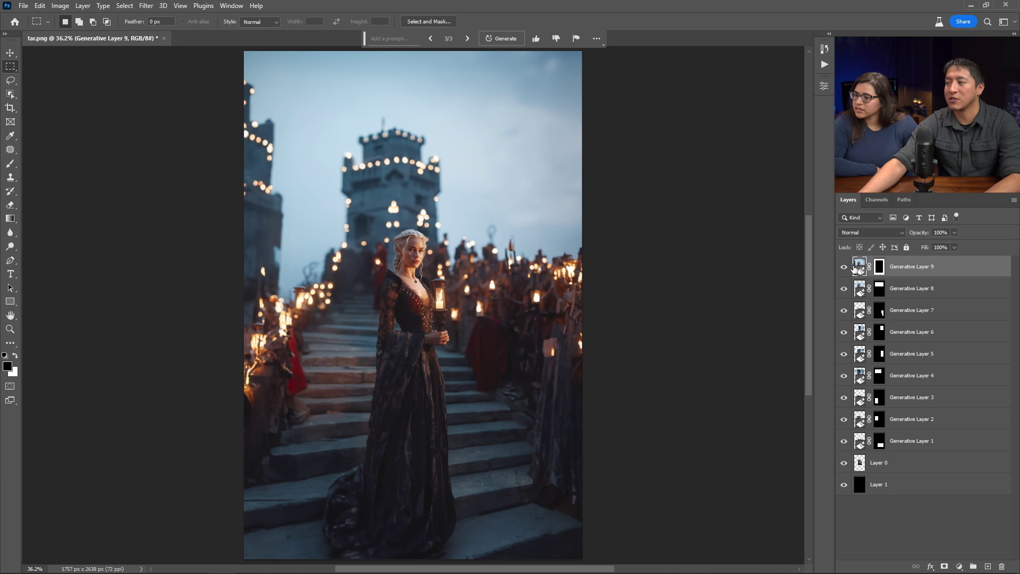
pyautogui.click(824, 86)
pyautogui.click(685, 223)
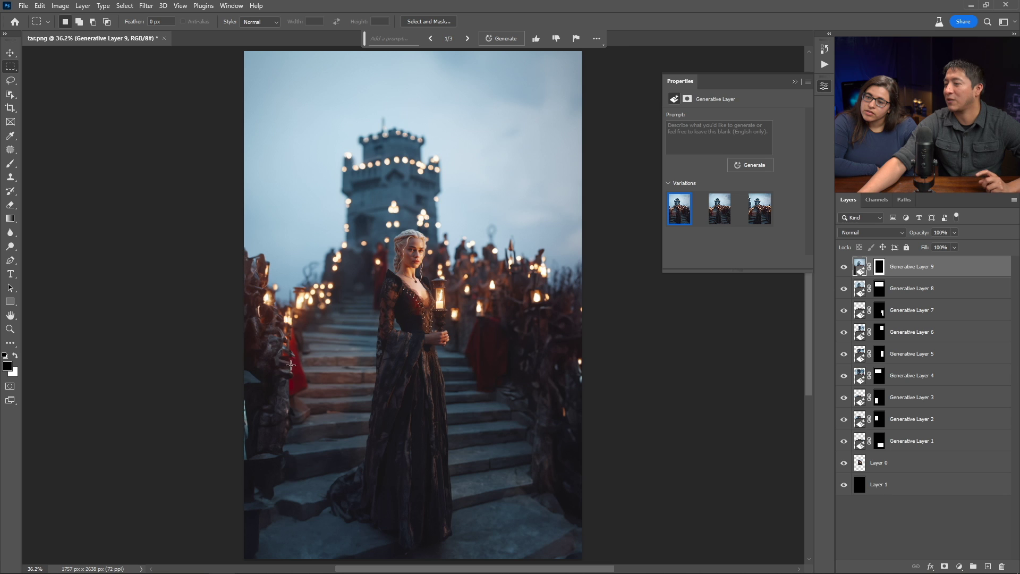
pyautogui.click(721, 218)
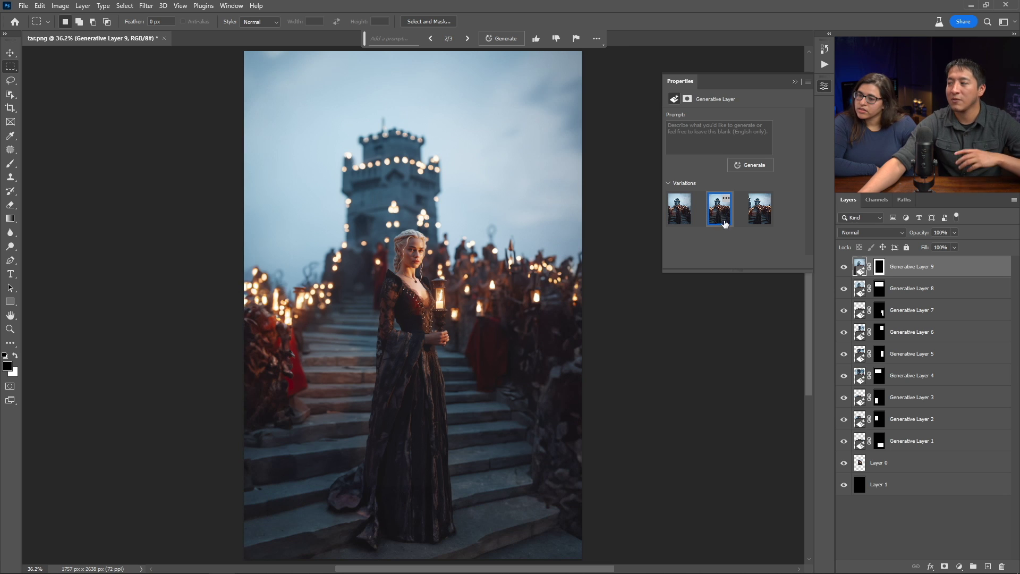
pyautogui.click(755, 220)
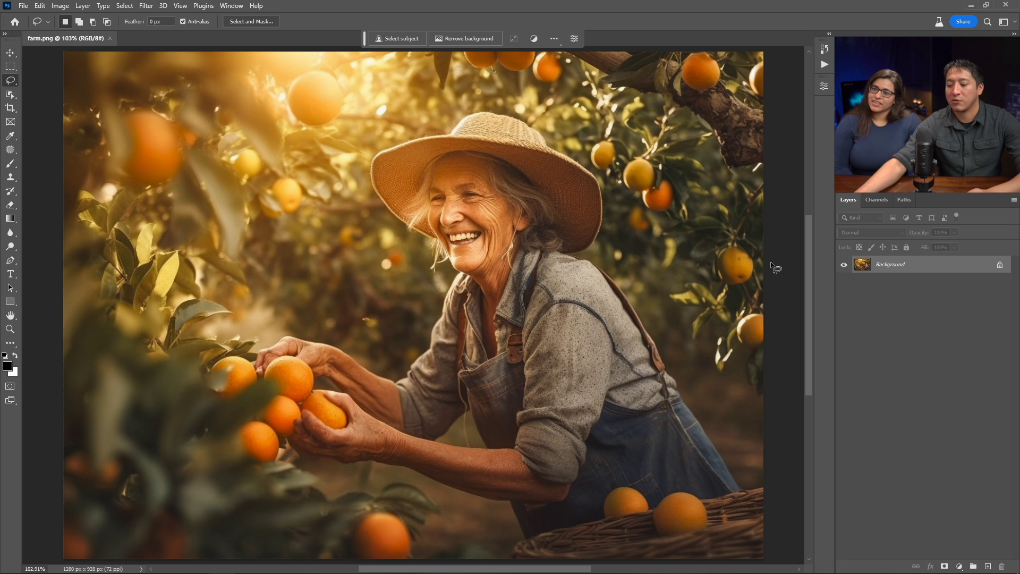
# Crop outward to extend the farmer photo into a tall portrait canvas.
pyautogui.hotkey('ctrl', '-')
pyautogui.hotkey('ctrl', '-')
pyautogui.hotkey('ctrl', '-')
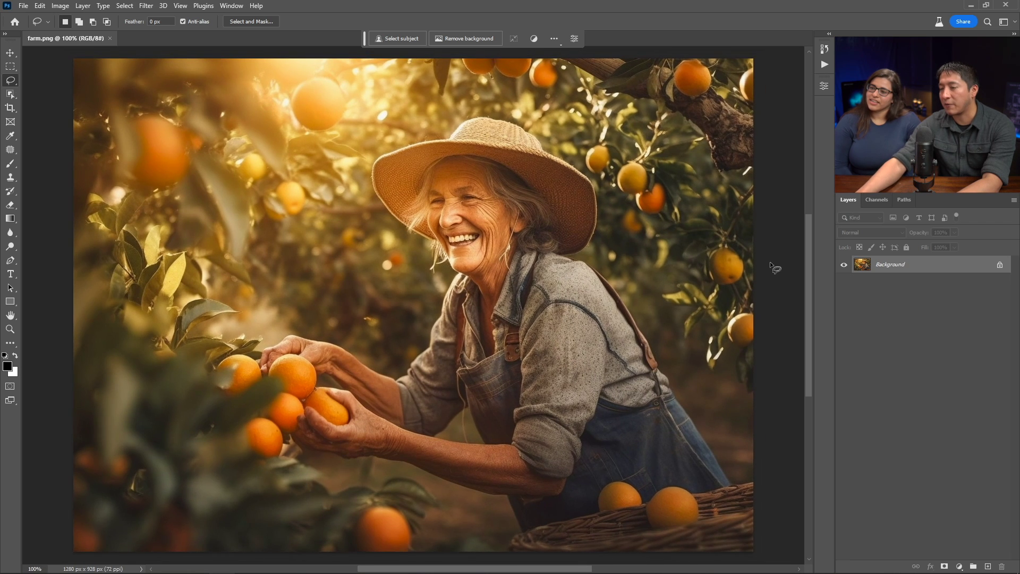
pyautogui.hotkey('ctrl', '-')
pyautogui.hotkey('ctrl', '-')
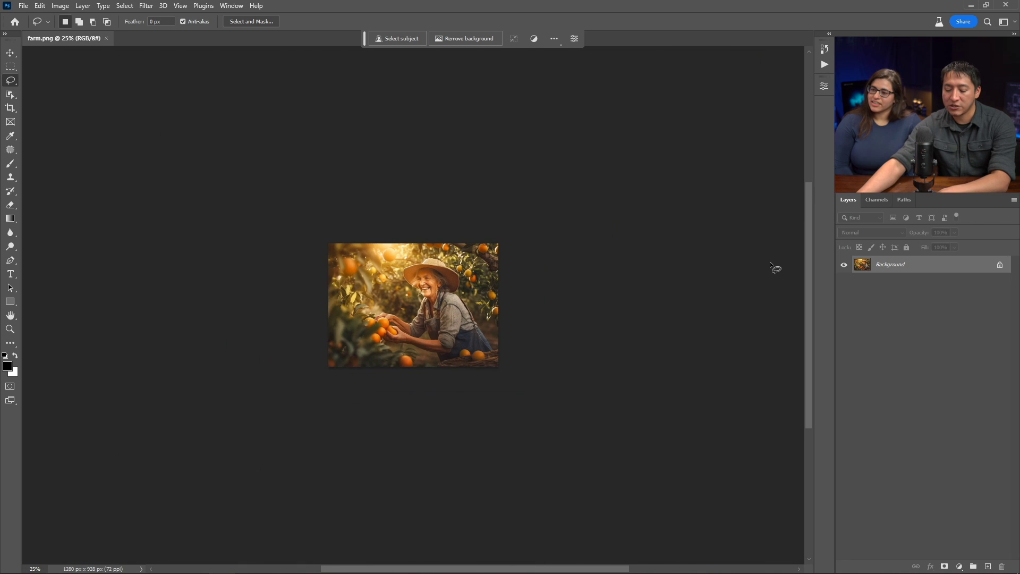
pyautogui.press('c')
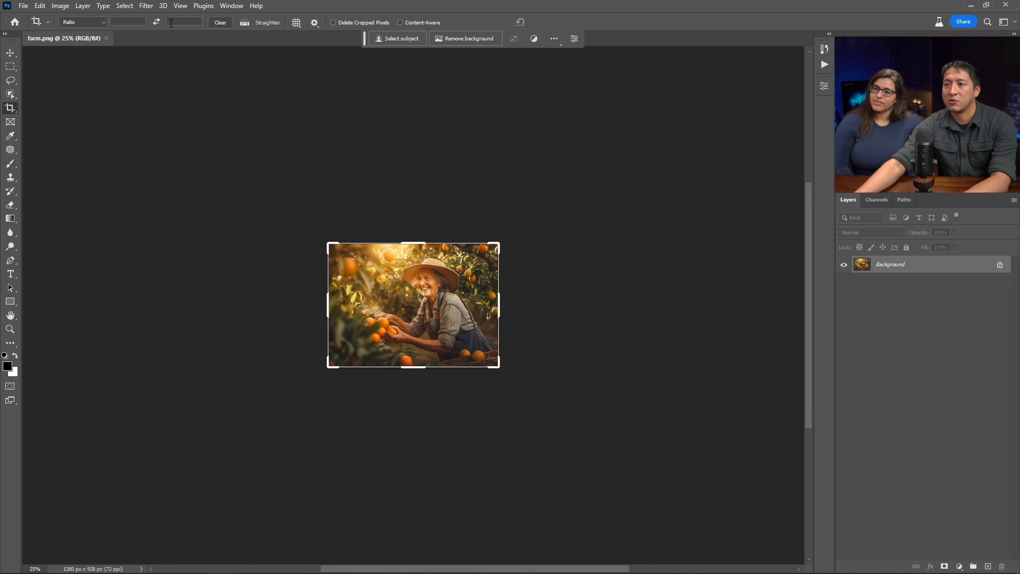
pyautogui.press('x')
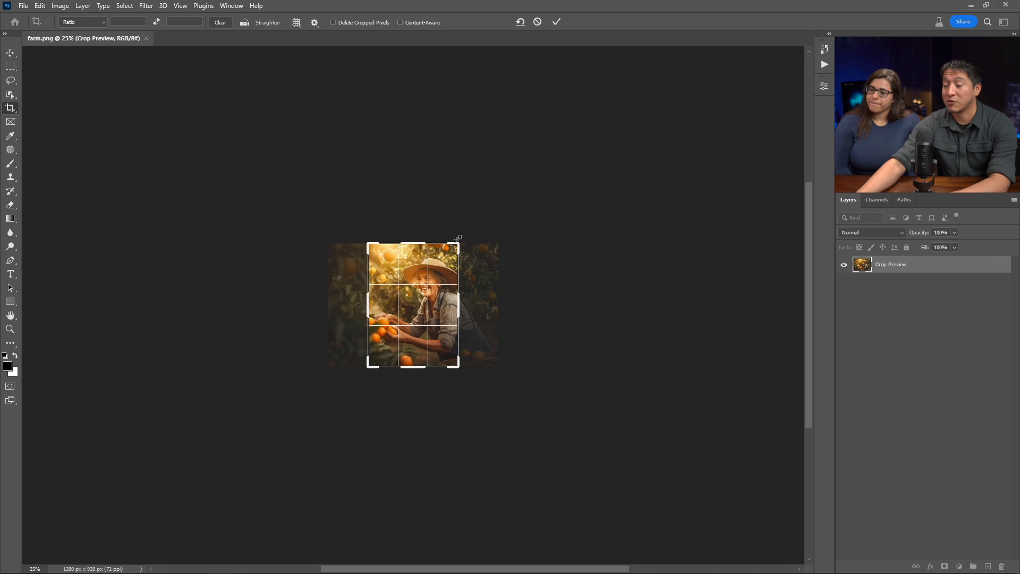
pyautogui.moveTo(457, 237); pyautogui.dragTo(555, 138)
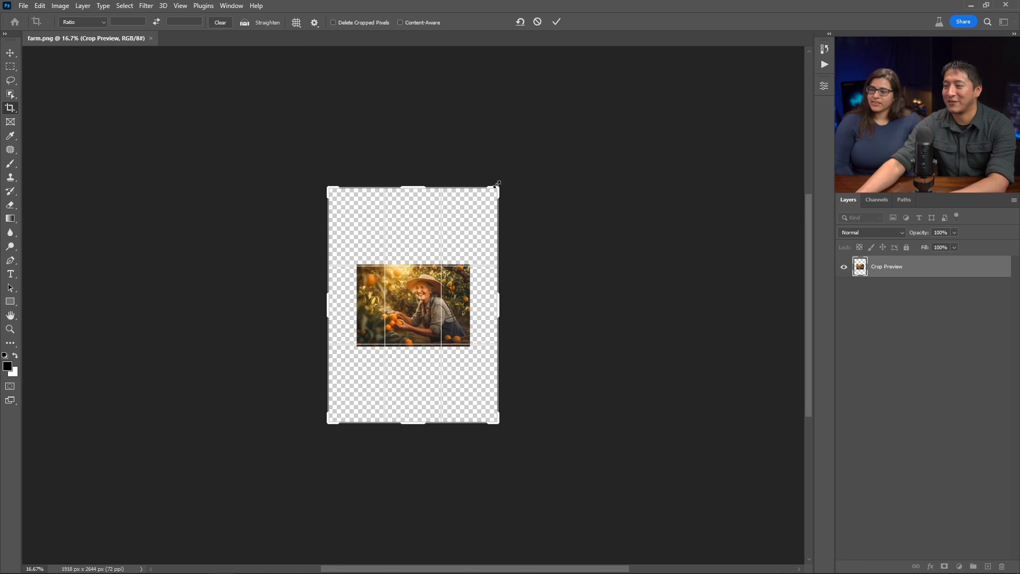
pyautogui.moveTo(497, 184); pyautogui.dragTo(577, 132)
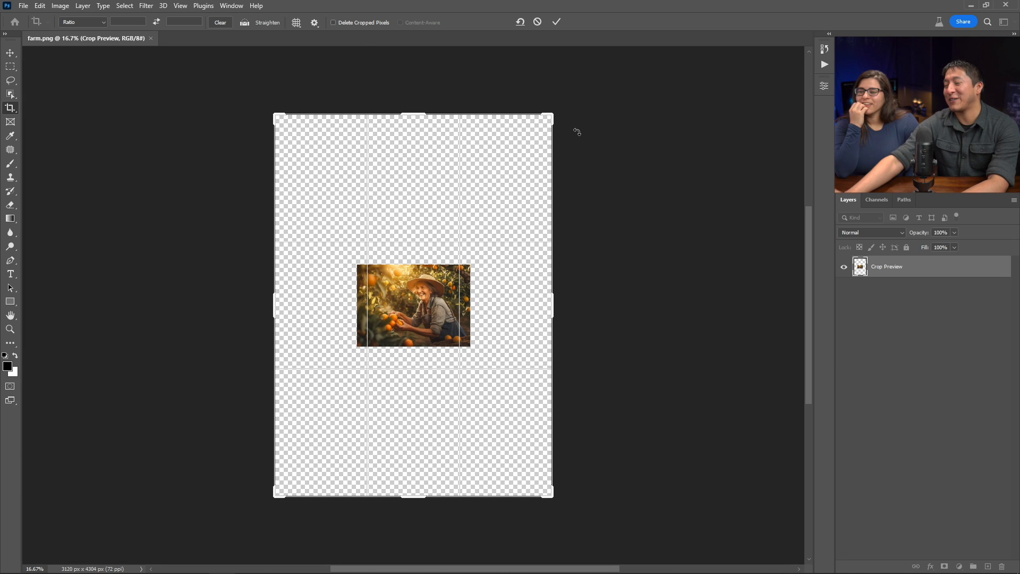
pyautogui.press('Return')
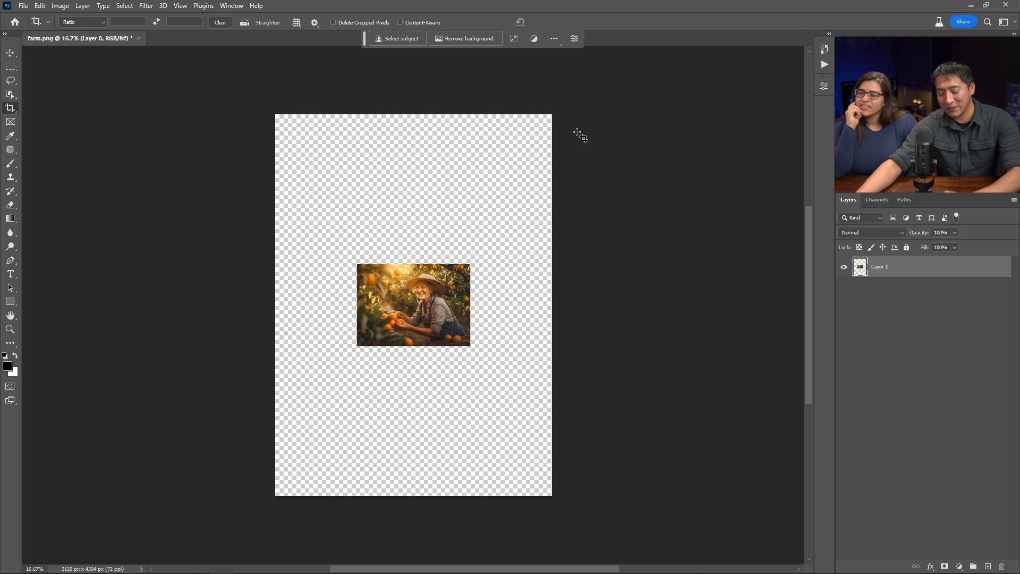
# Compare the orchard fill variations and keep the third, with the sunlit dirt path.
pyautogui.press('m')
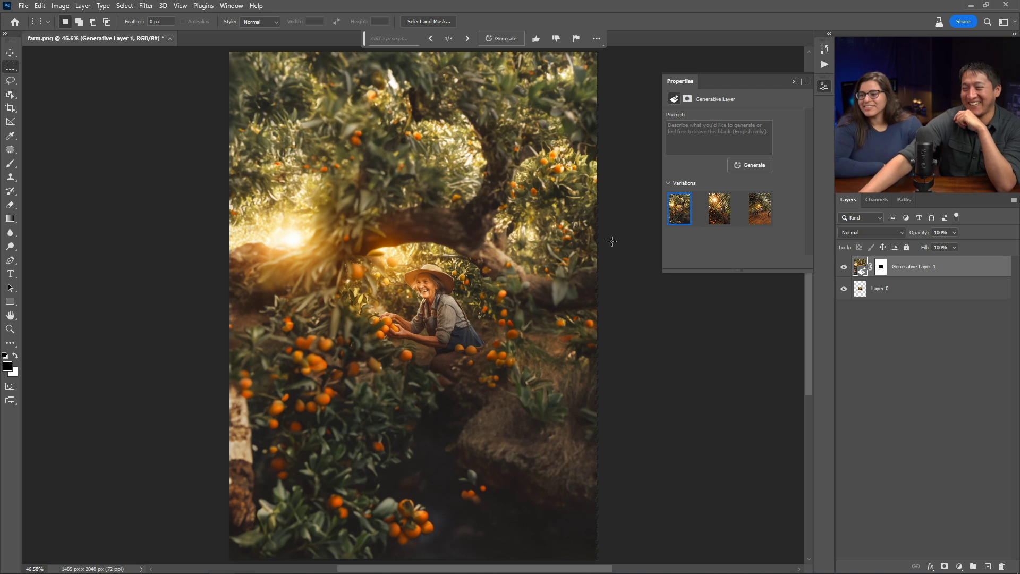
pyautogui.click(714, 222)
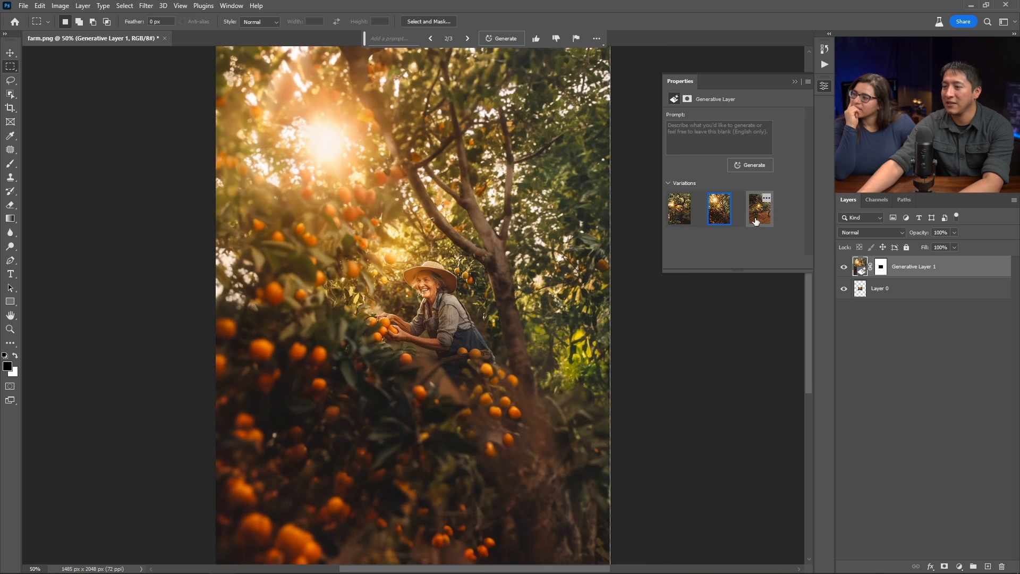
pyautogui.click(757, 221)
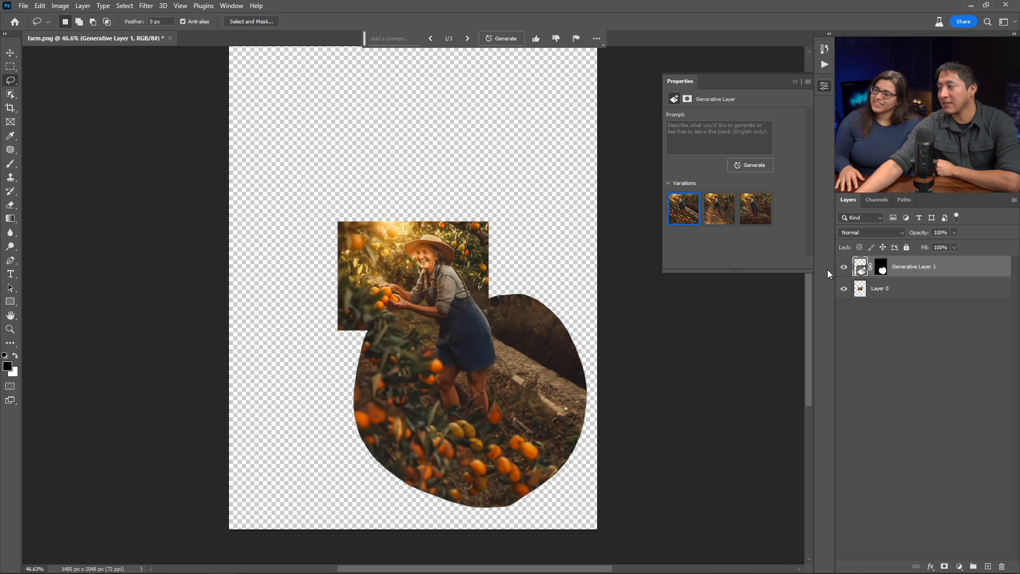
# Compare the three fills below the farmer, keep the orange-bush one, and generate more.
pyautogui.click(844, 267)
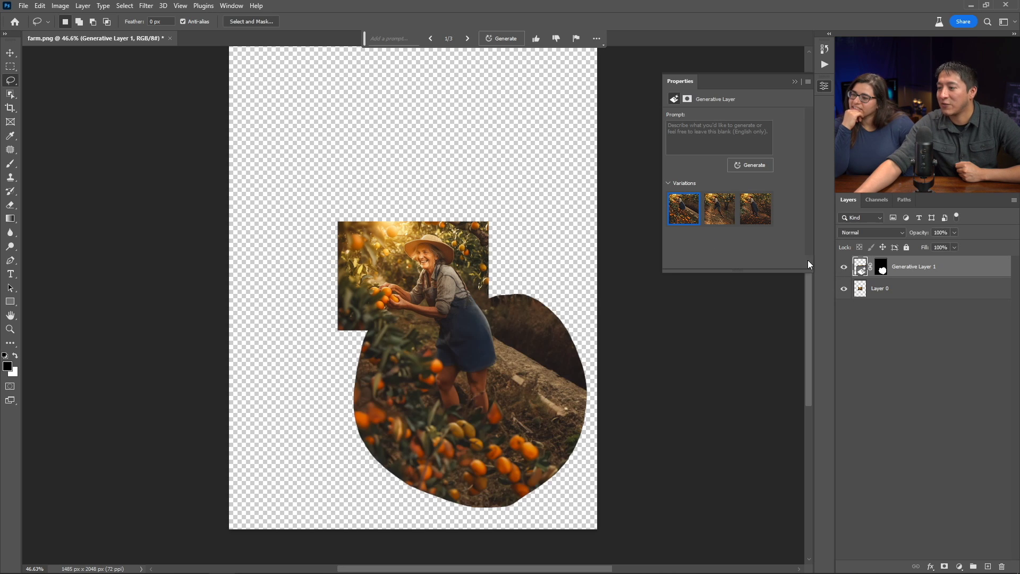
pyautogui.click(720, 222)
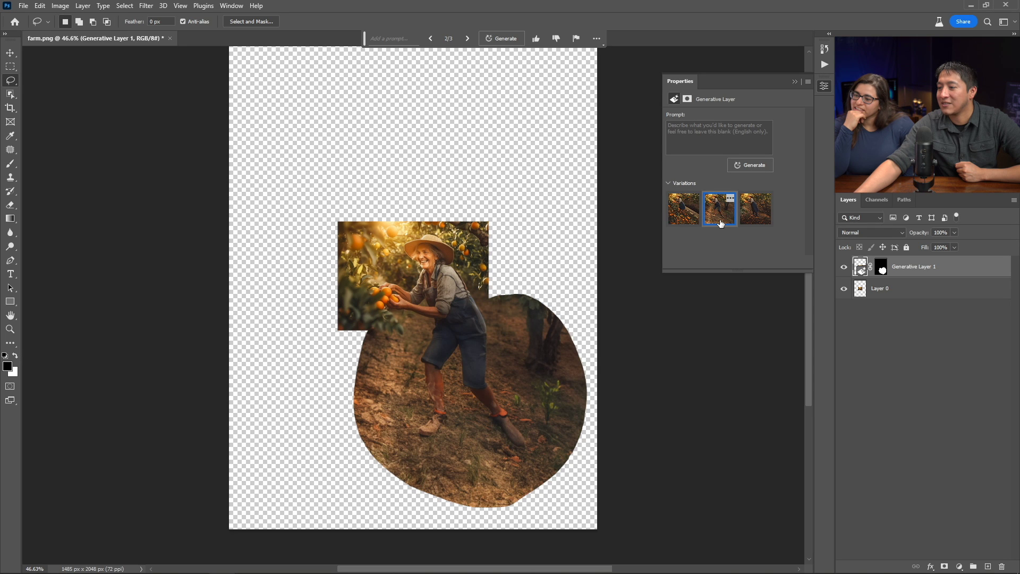
pyautogui.click(746, 225)
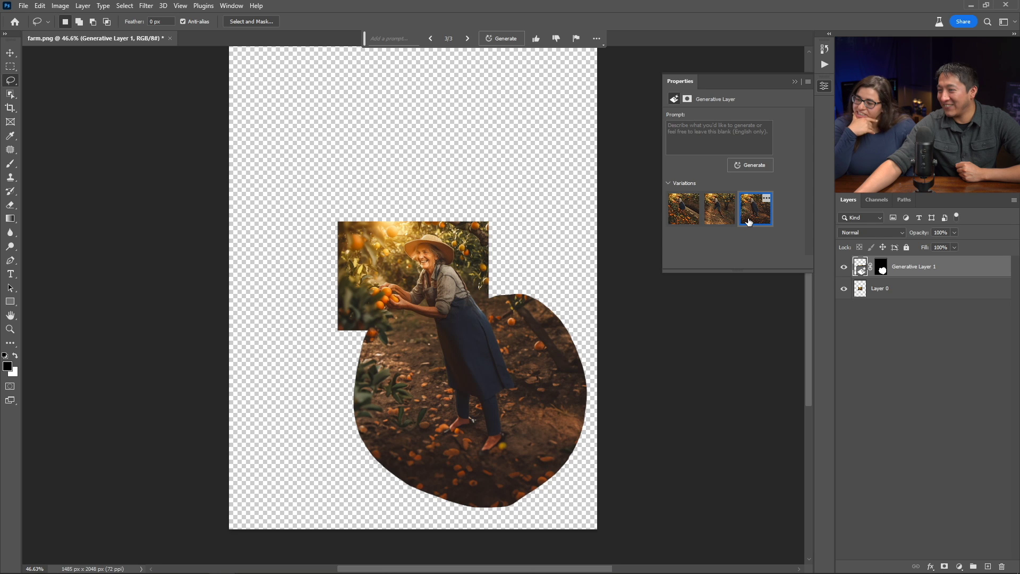
pyautogui.click(690, 224)
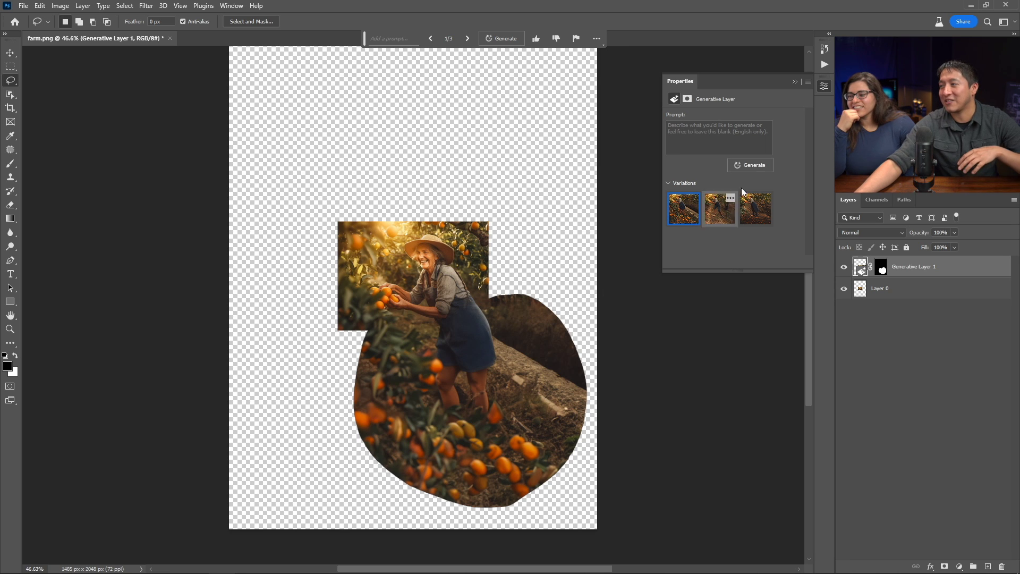
pyautogui.click(755, 164)
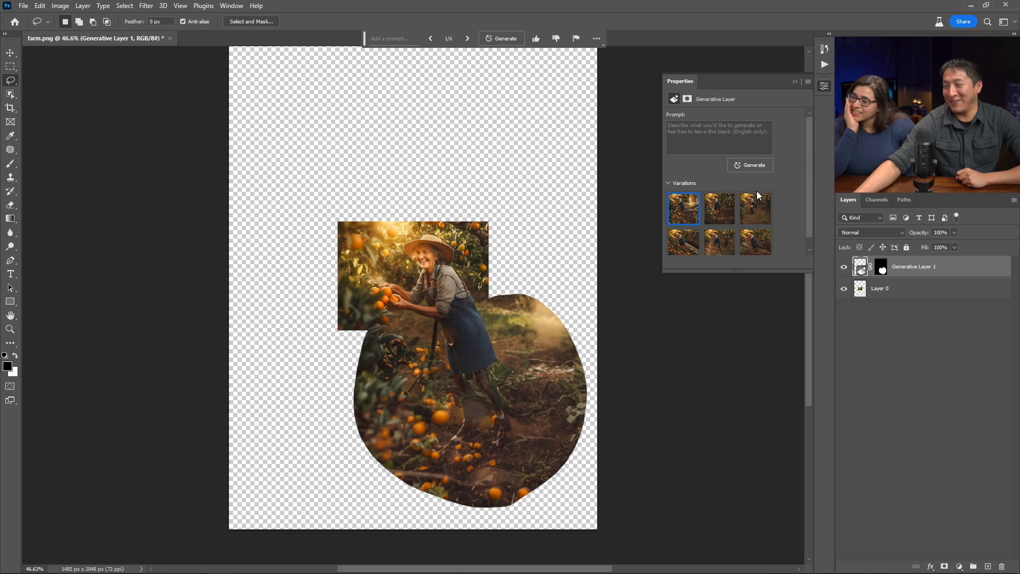
# Choose the fourth of six lower-area variations and collapse the Properties panel.
pyautogui.moveTo(751, 205)
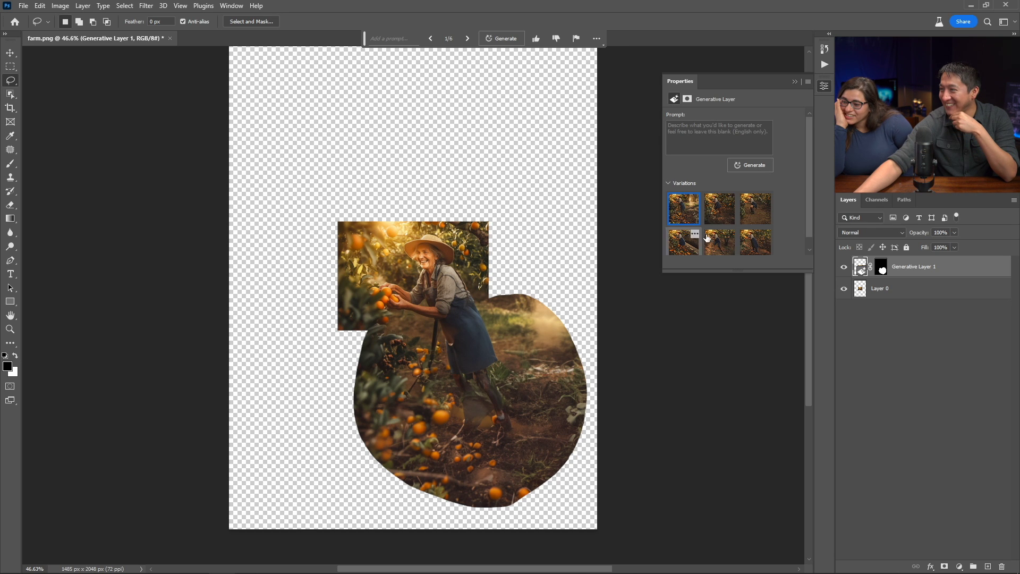
pyautogui.click(720, 209)
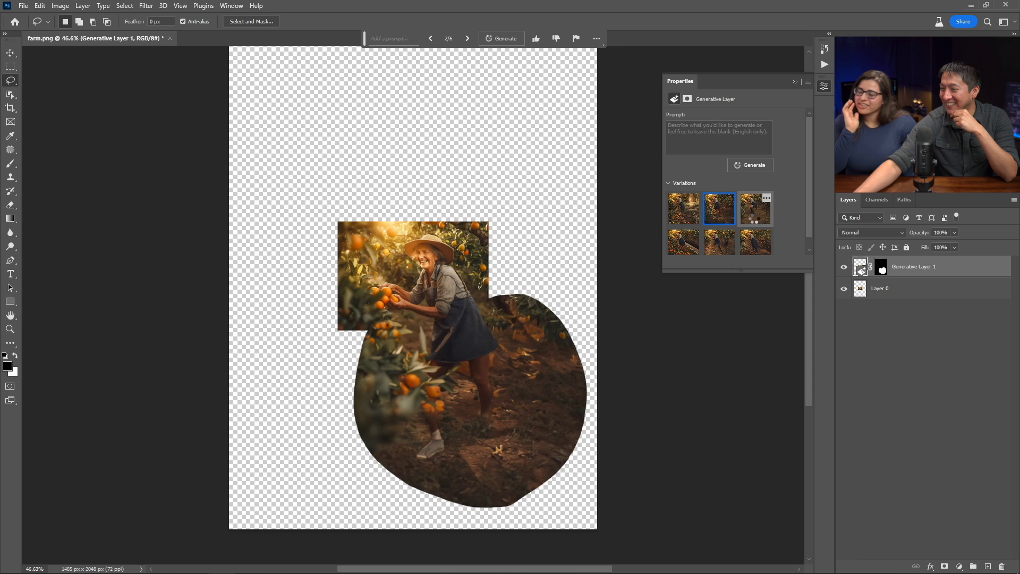
pyautogui.click(755, 219)
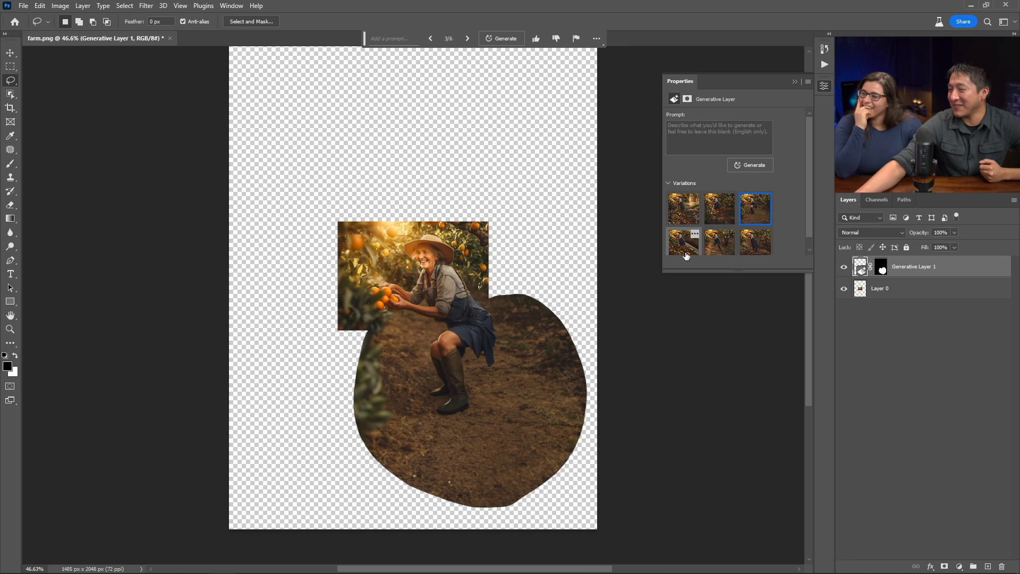
pyautogui.click(684, 242)
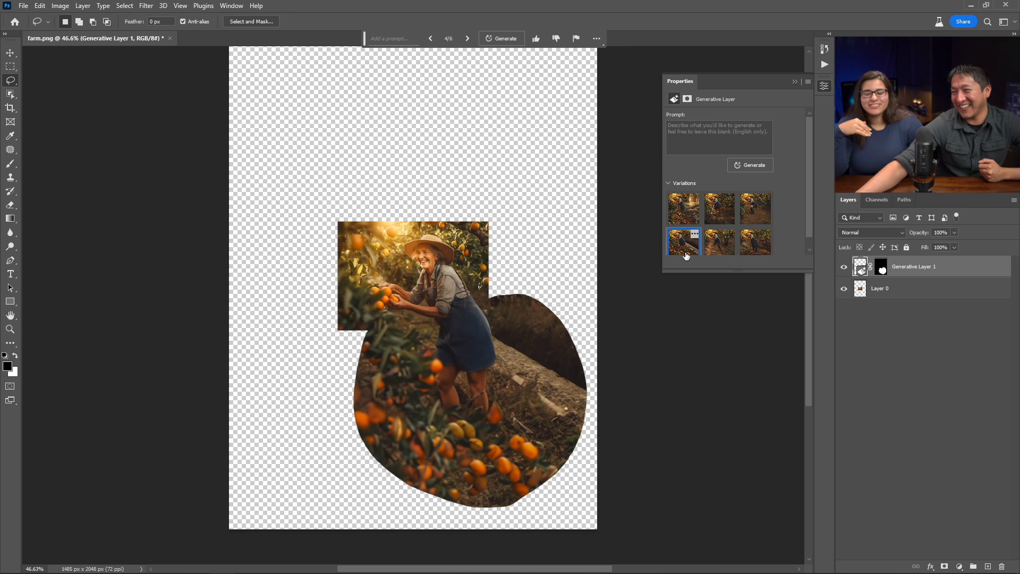
pyautogui.click(795, 82)
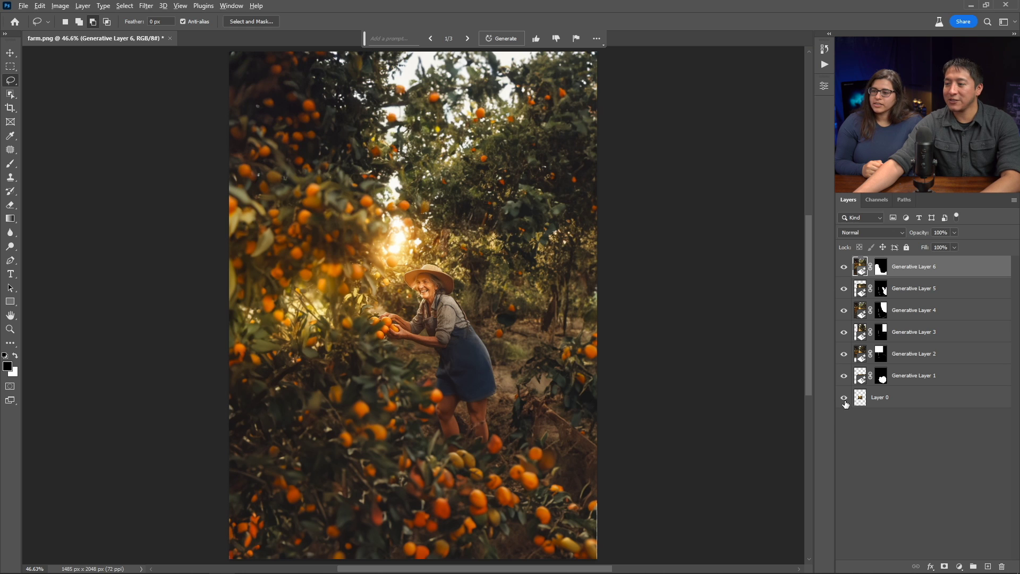
# Toggle the generated orchard fills off and on twice to compare with the original photo.
pyautogui.keyDown('alt'); pyautogui.click(845, 399); pyautogui.keyUp('alt')
pyautogui.keyDown('alt'); pyautogui.click(845, 399); pyautogui.keyUp('alt')
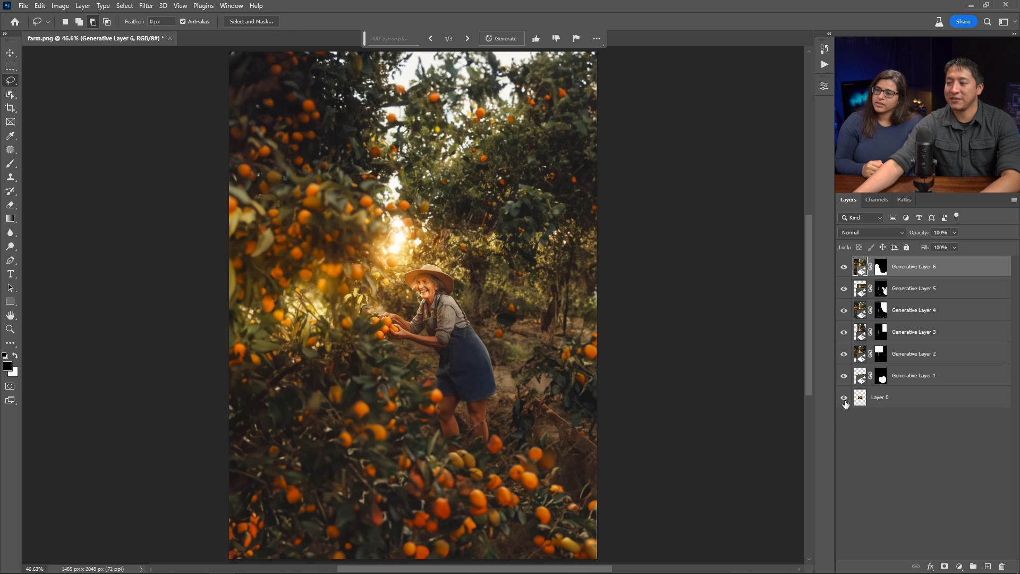
pyautogui.keyDown('alt'); pyautogui.click(845, 400); pyautogui.keyUp('alt')
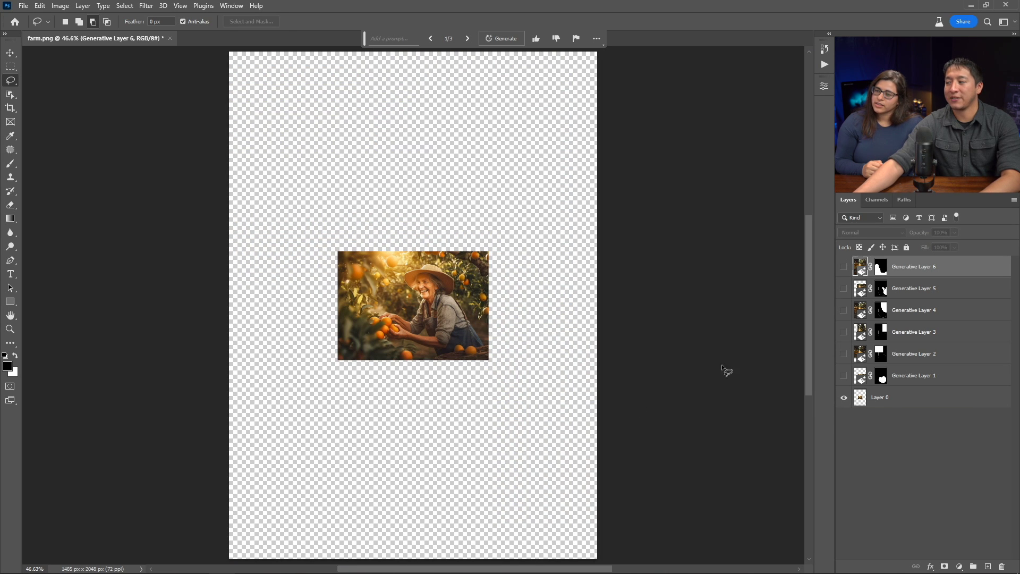
pyautogui.keyDown('alt'); pyautogui.click(843, 398); pyautogui.keyUp('alt')
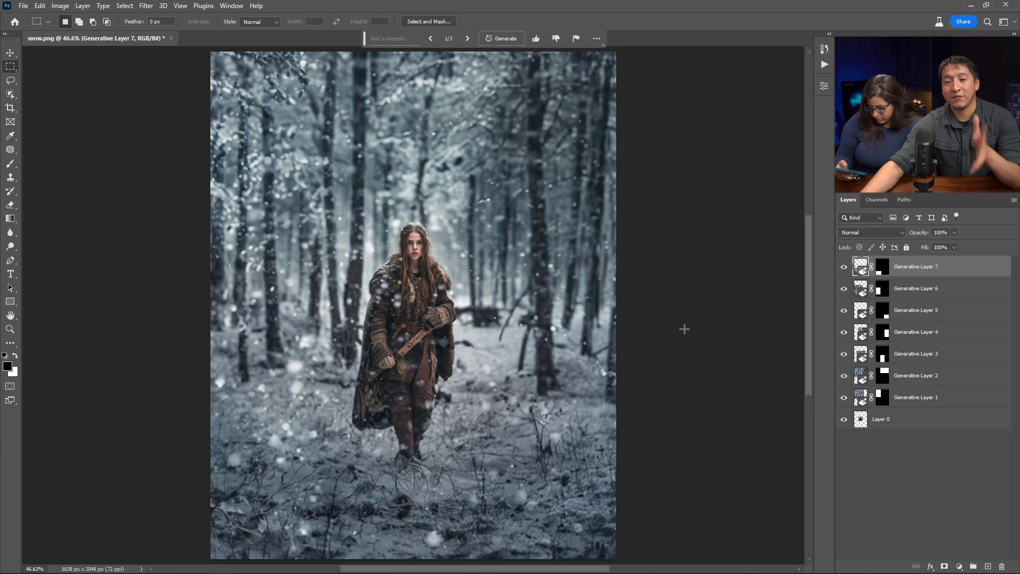
pyautogui.keyDown('alt'); pyautogui.click(843, 420); pyautogui.keyUp('alt')
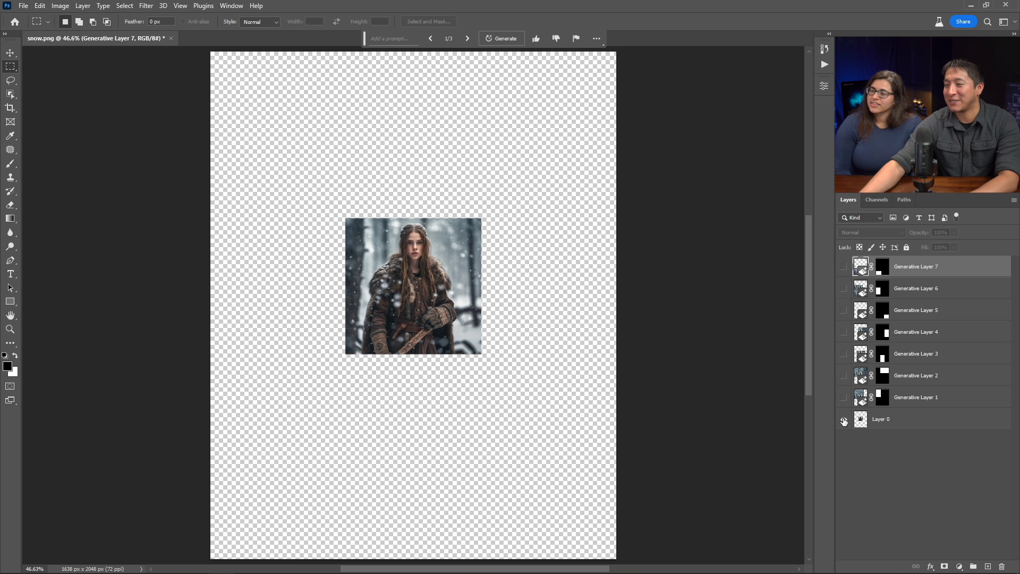
pyautogui.keyDown('alt'); pyautogui.click(844, 421); pyautogui.keyUp('alt')
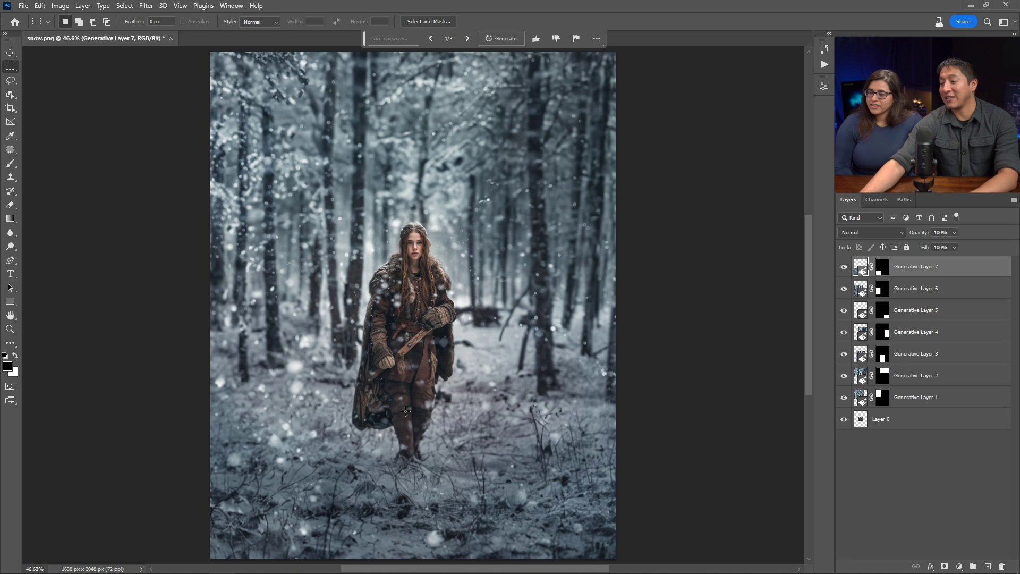